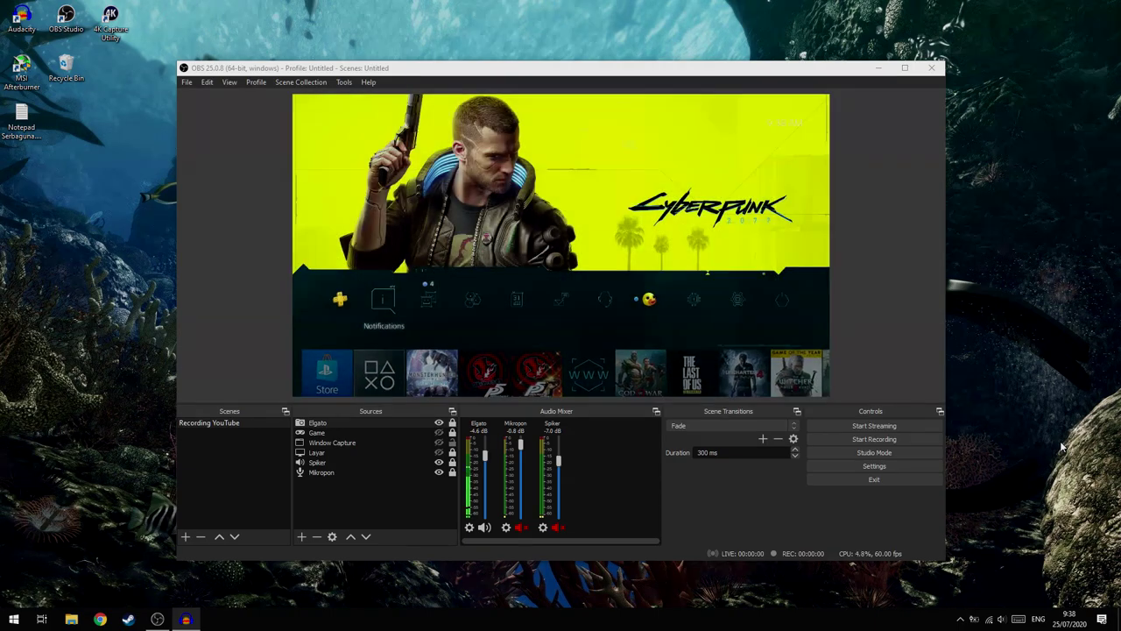
Maximize the OBS window and add a new scene with its default name.
left_click(905, 67)
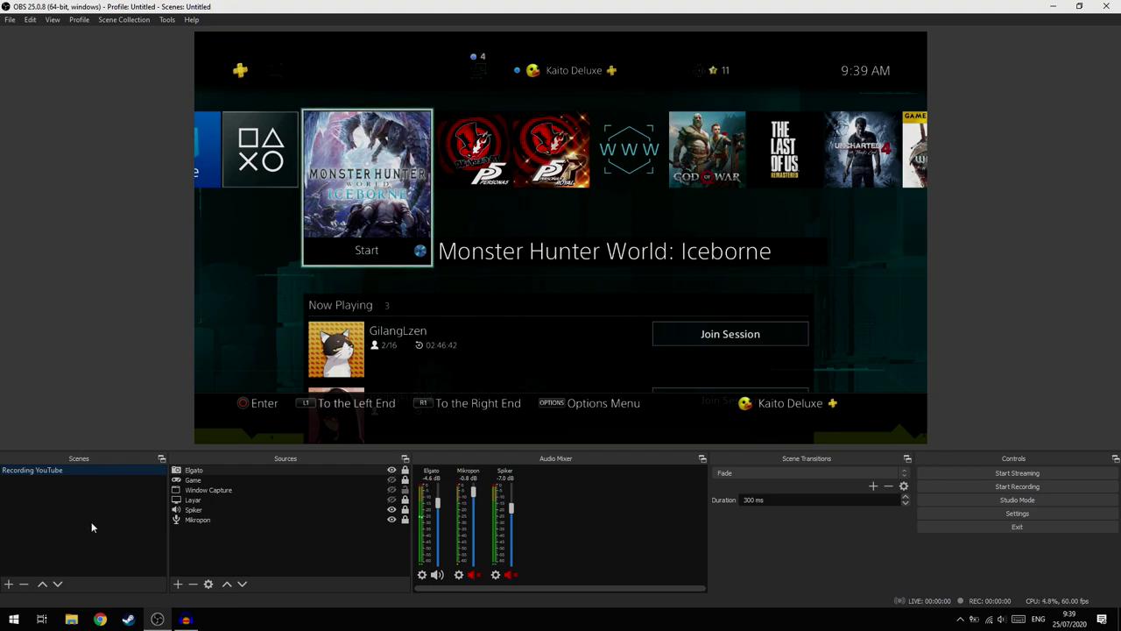
right_click(92, 500)
left_click(118, 510)
left_click(538, 329)
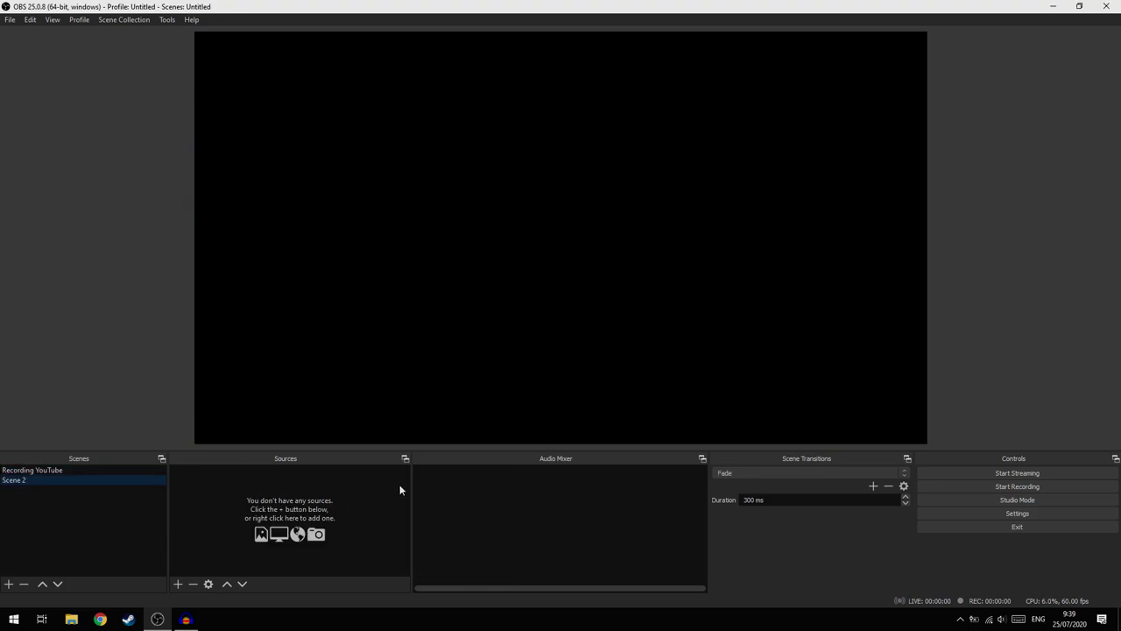
Add a new Video Capture Device source to the new scene and choose Game Capture HD60 S+ as its device.
right_click(233, 494)
mouse_move(259, 504)
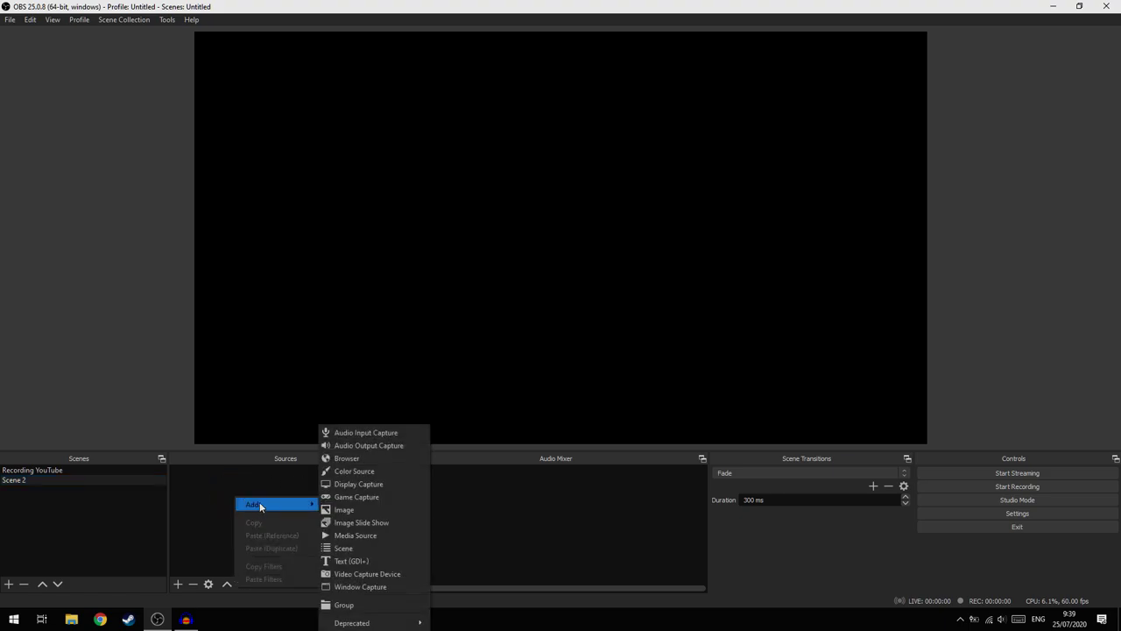
left_click(373, 575)
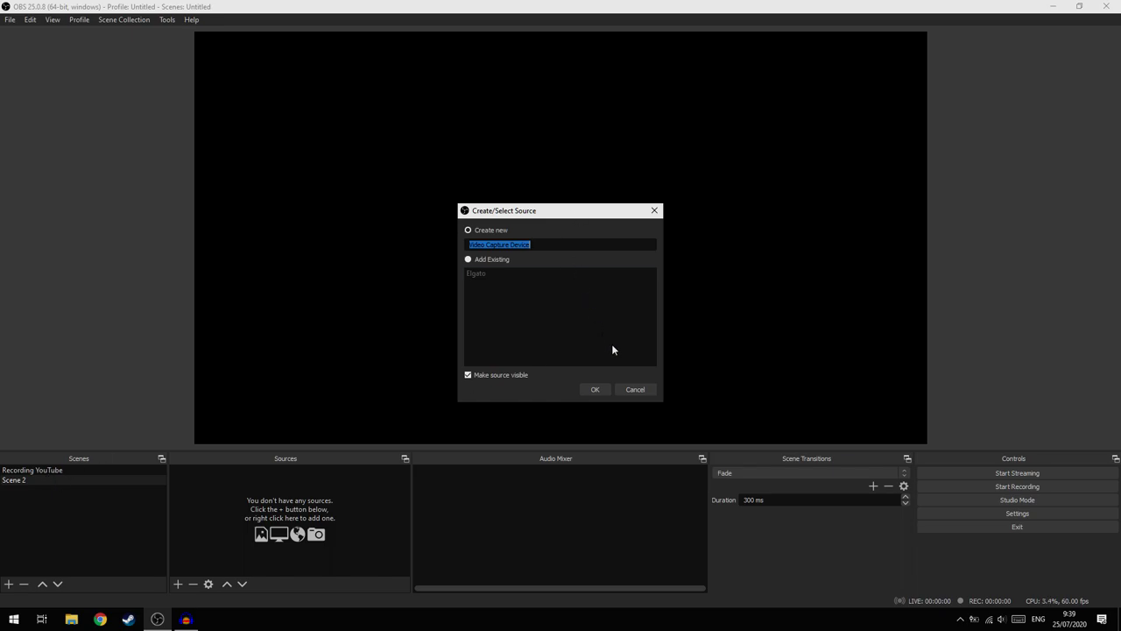
left_click(596, 390)
left_click(491, 286)
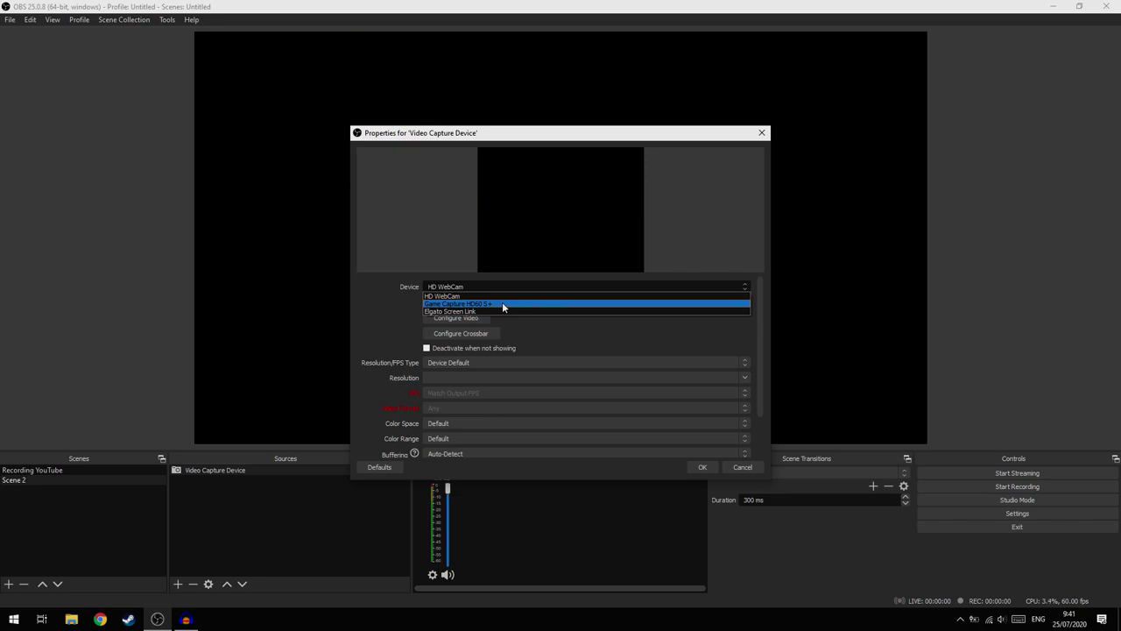
left_click(504, 305)
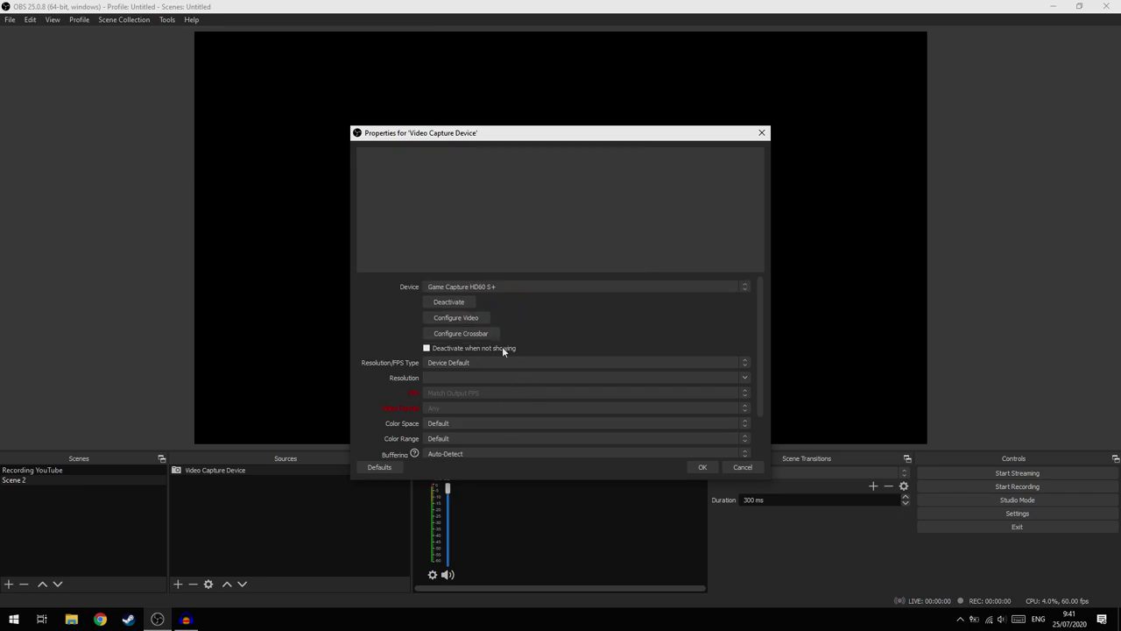
Configure the capture source with Device Default resolution/FPS, buffering disabled and Capture audio only as audio output mode, and accept the properties.
scroll(605, 368, "down", 2)
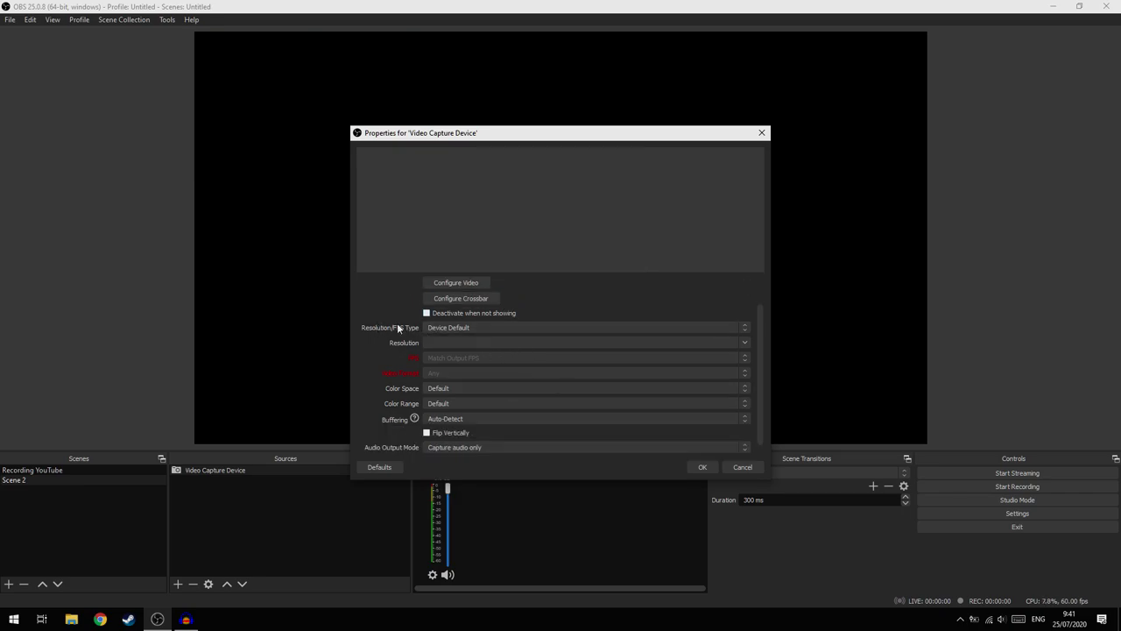
left_click(474, 327)
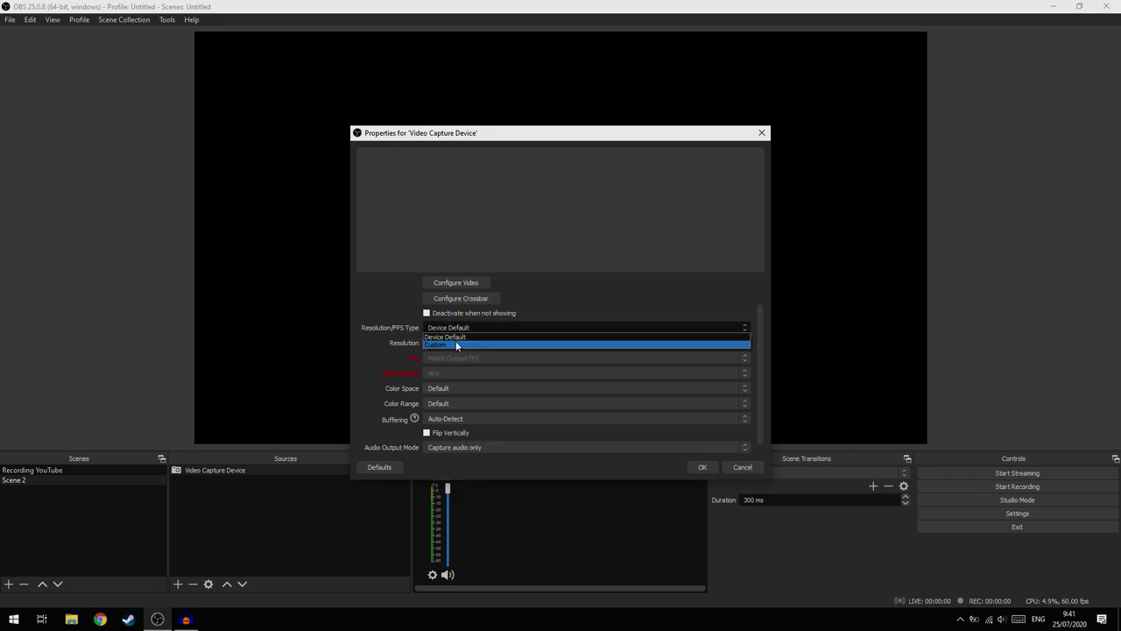
left_click(456, 337)
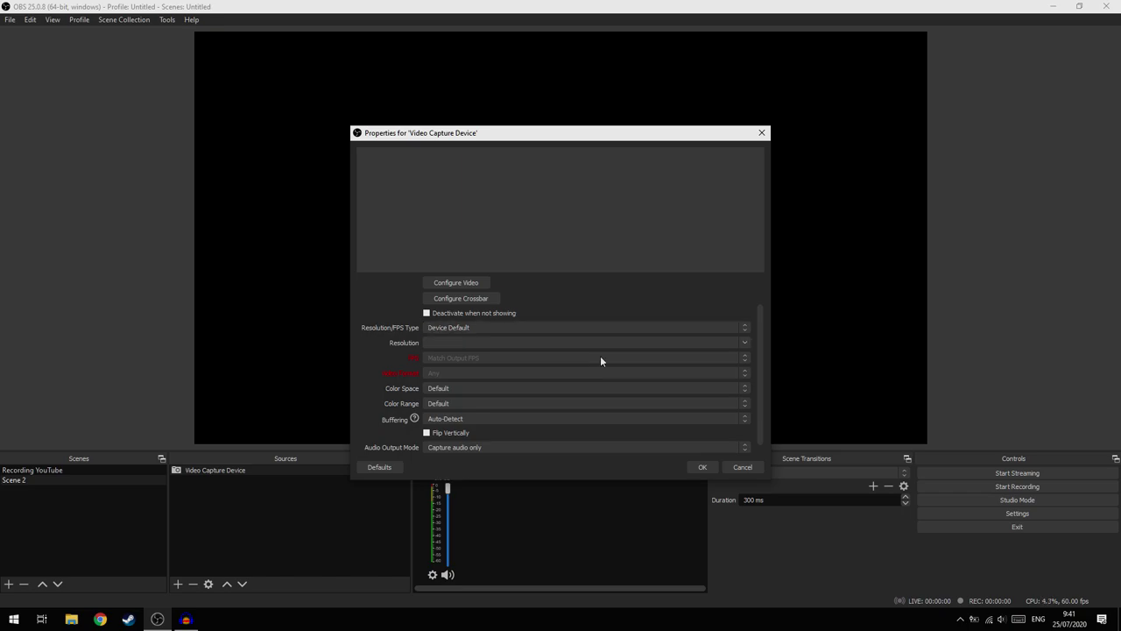
scroll(468, 352, "down", 1)
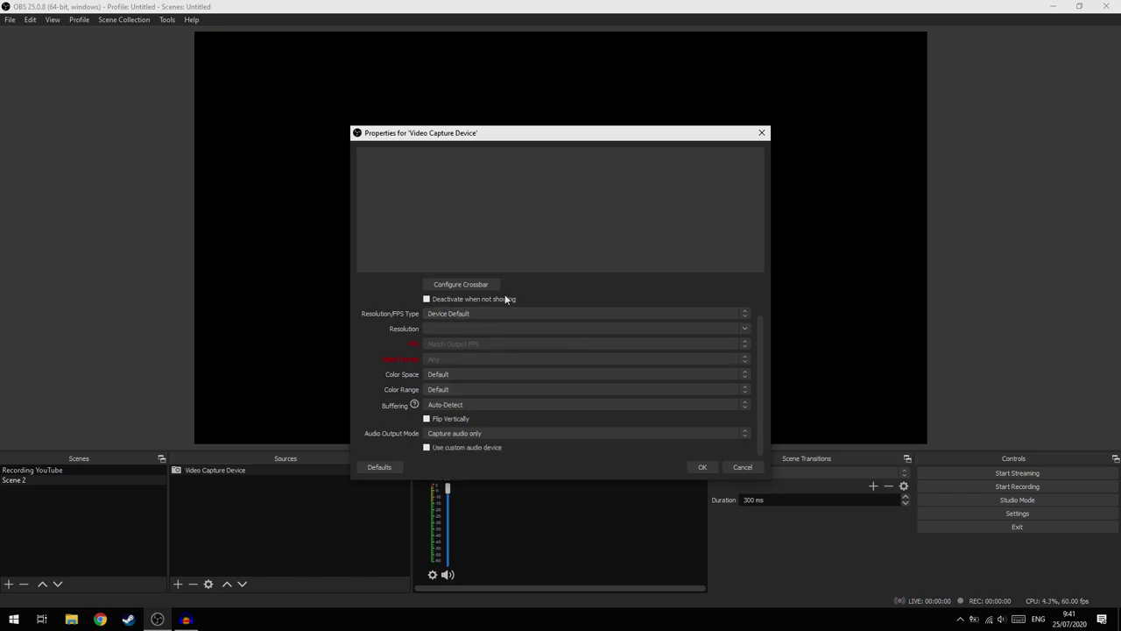
left_click(456, 405)
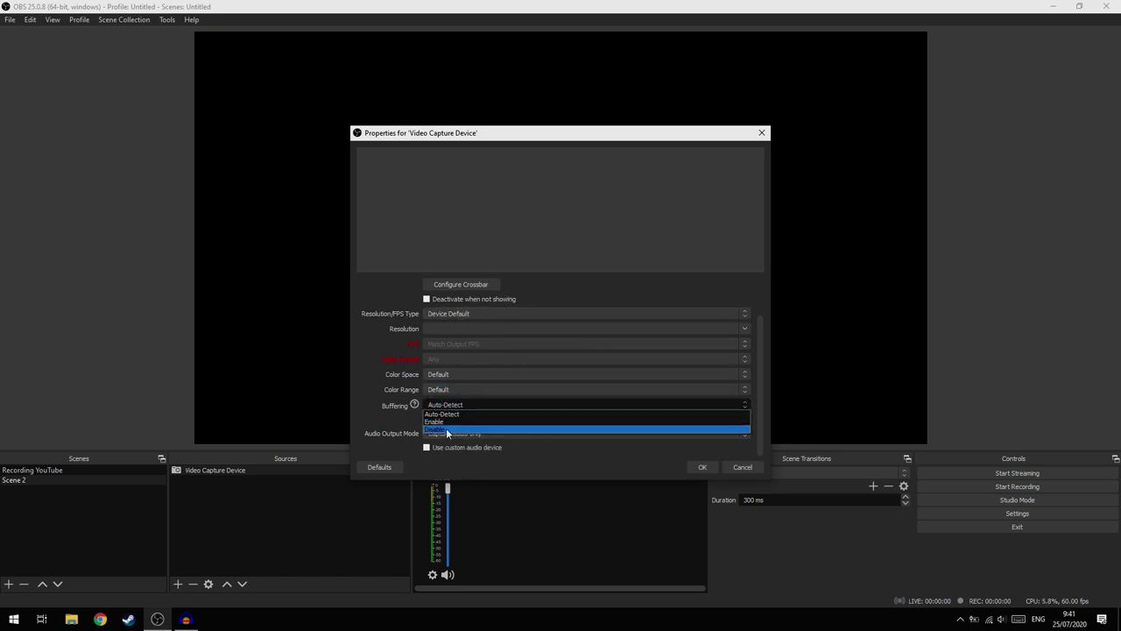
left_click(449, 429)
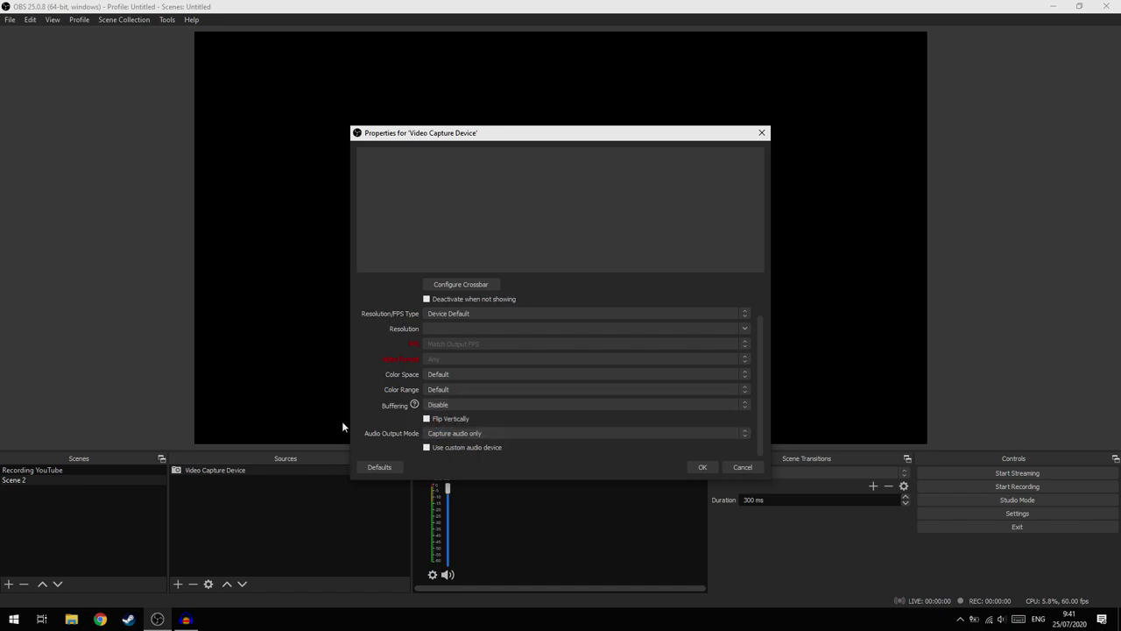
left_click(481, 432)
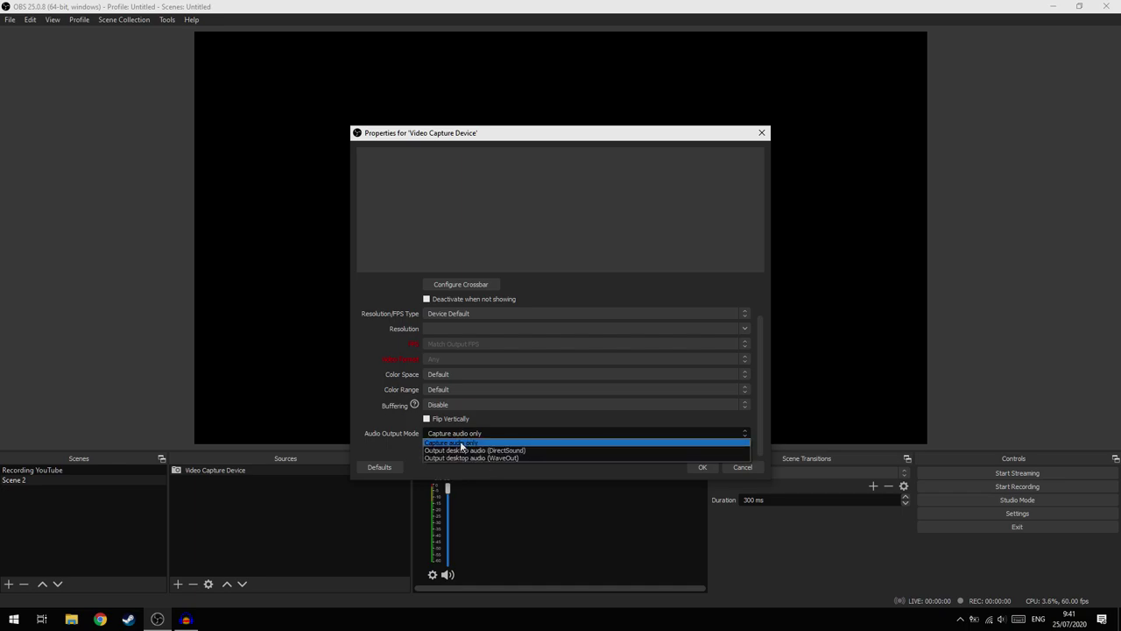
left_click(451, 443)
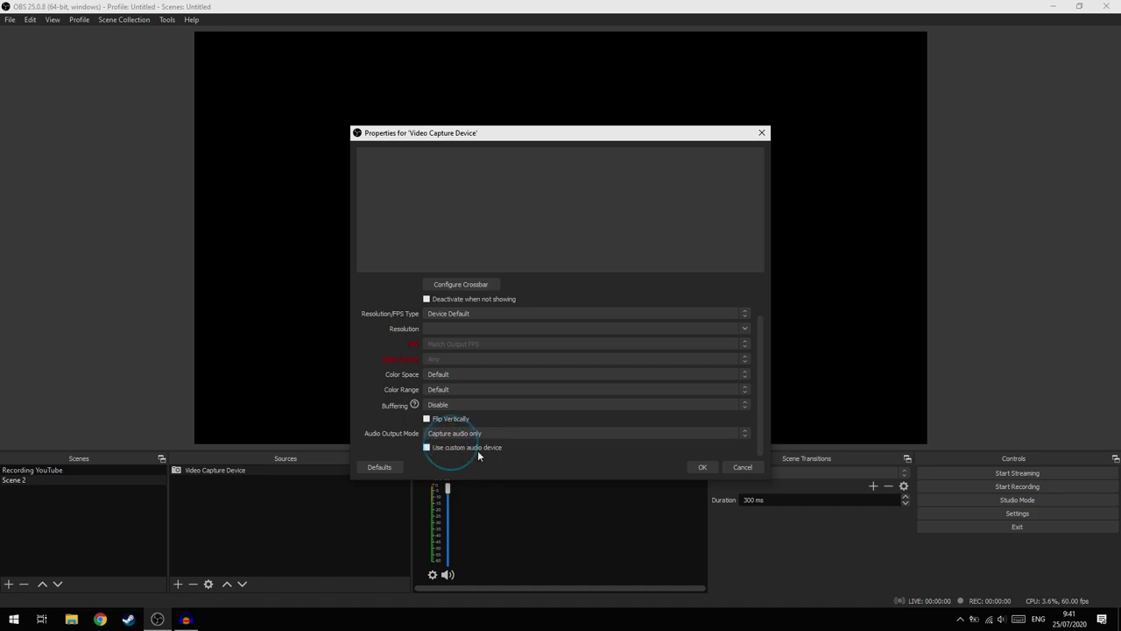
left_click(702, 467)
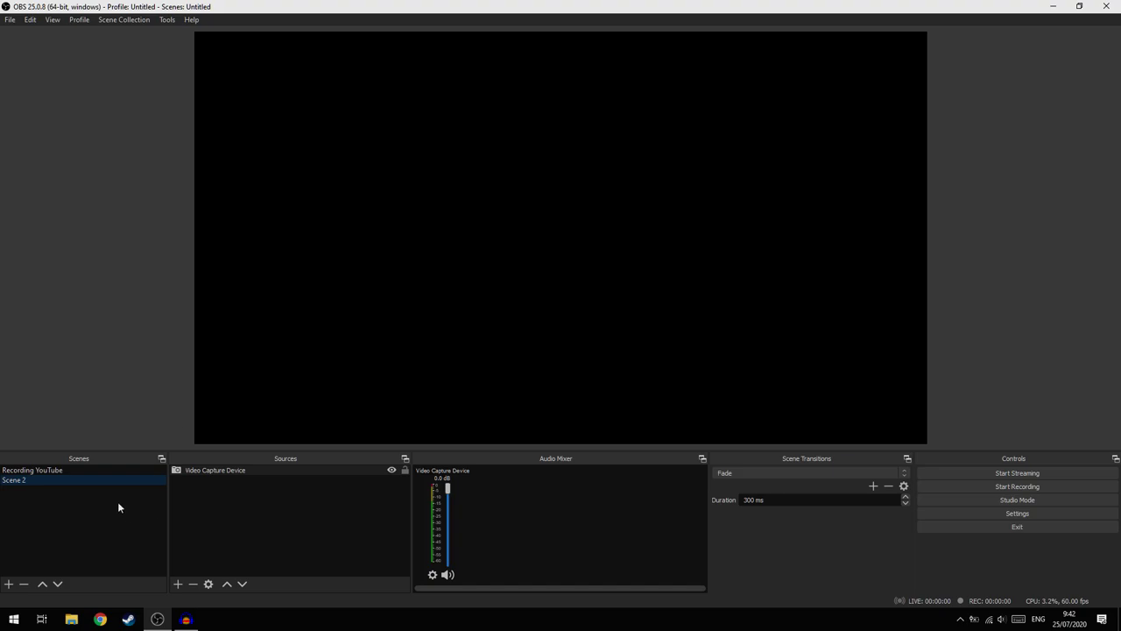
In the Recording YouTube scene, disable buffering for Video Capture Device 2, keep its audio output mode at Capture audio only, and accept the properties.
left_click(52, 469)
left_click(263, 471)
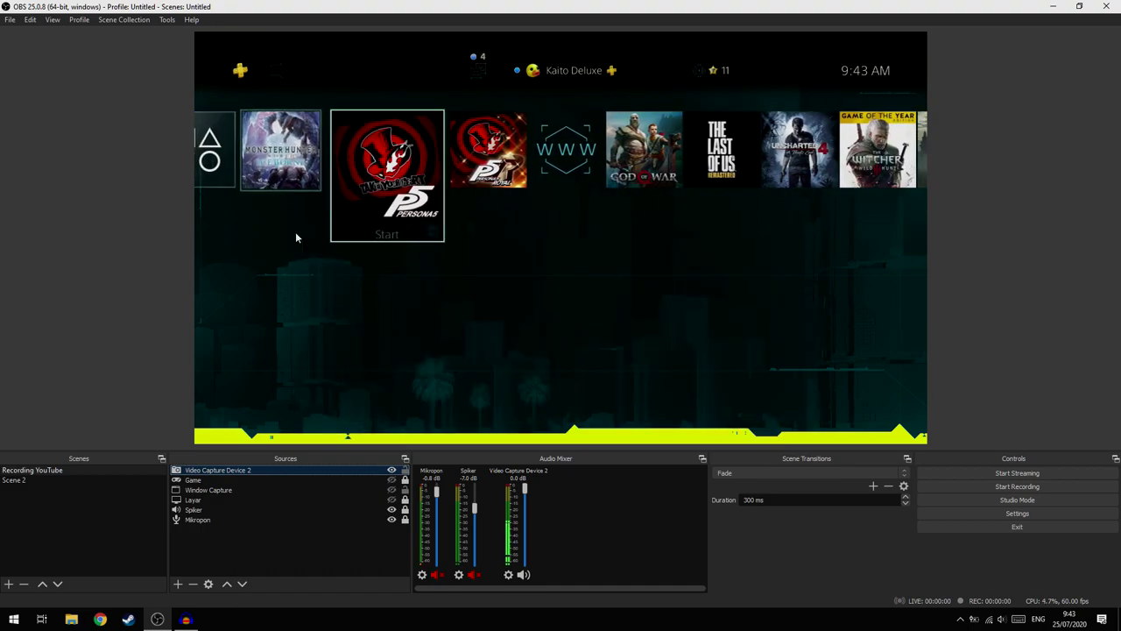
double_click(323, 471)
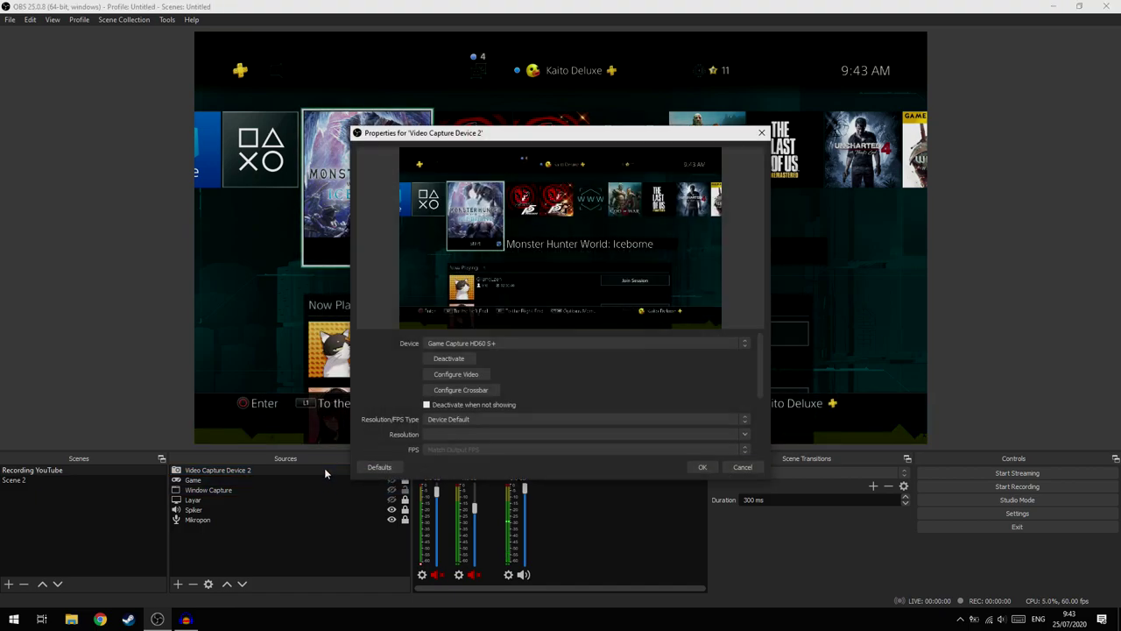
scroll(747, 377, "down", 3)
left_click(477, 403)
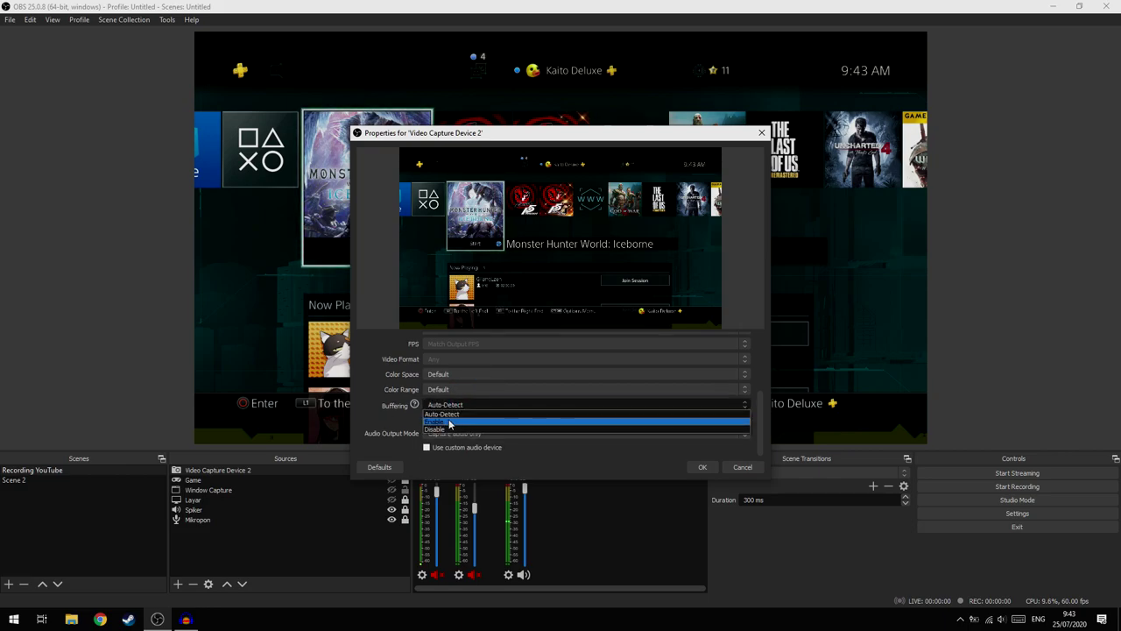
left_click(444, 430)
left_click(464, 434)
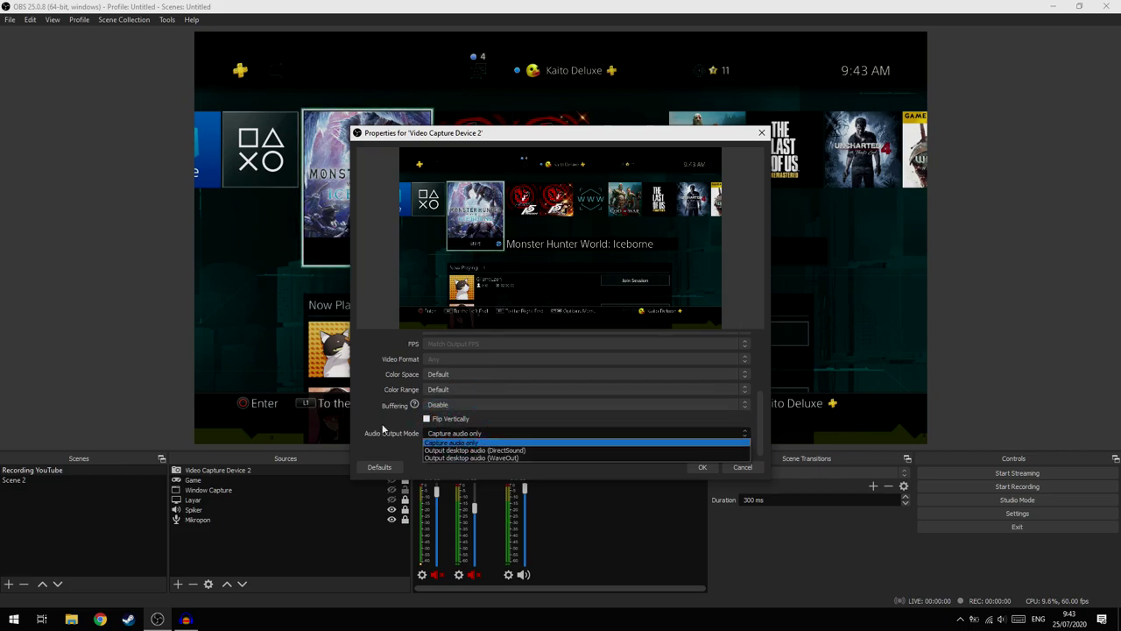
left_click(477, 442)
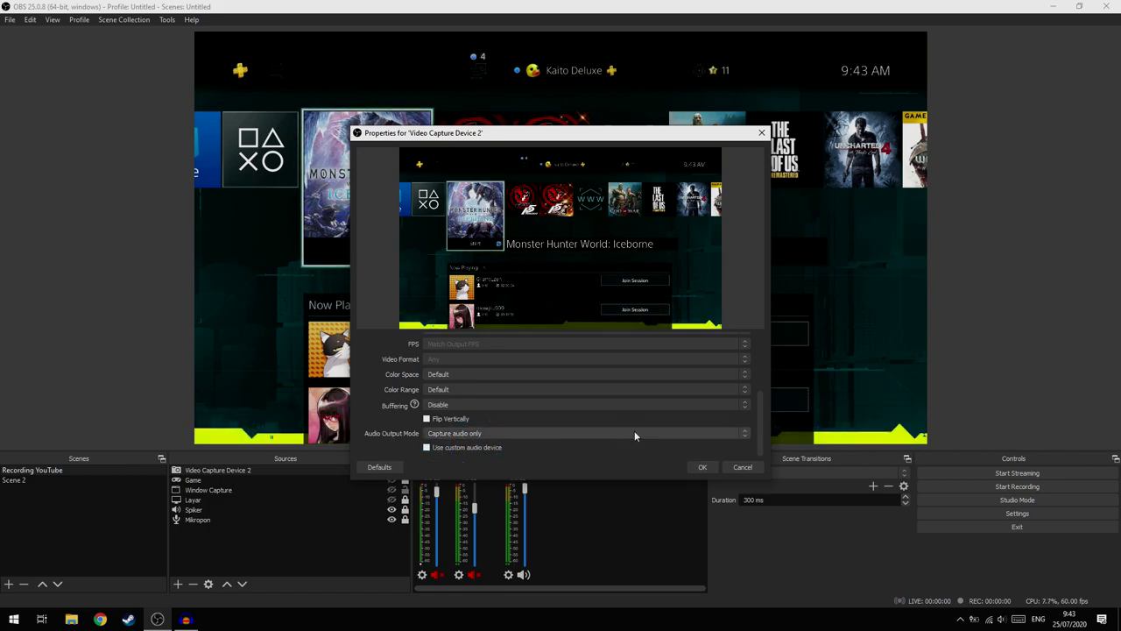
scroll(624, 372, "up", 3)
scroll(501, 405, "down", 2)
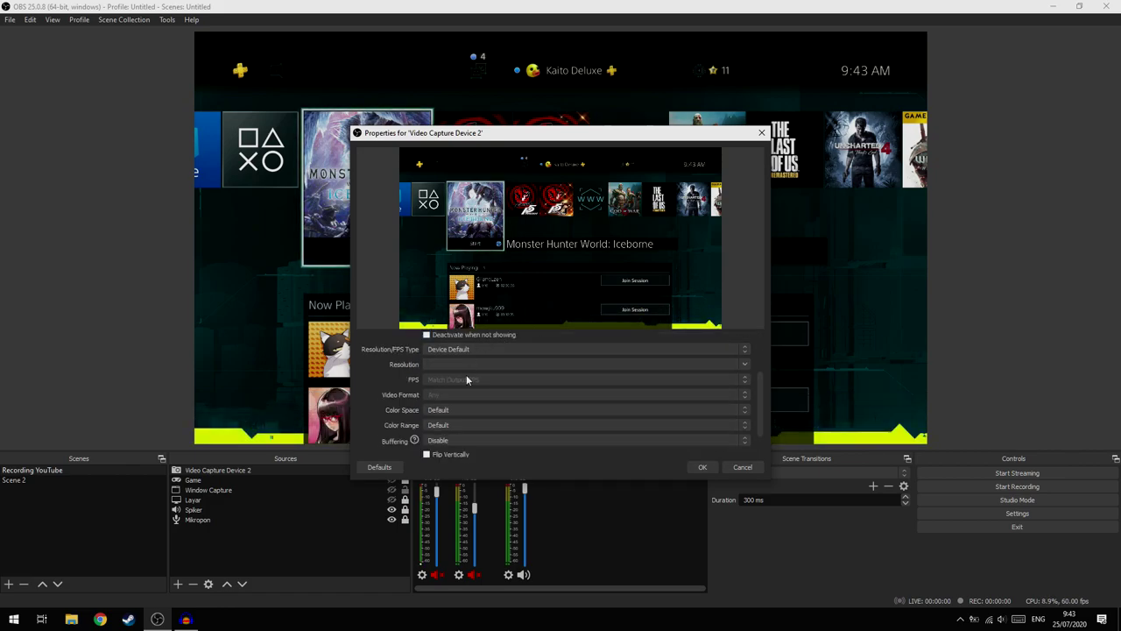
left_click(706, 467)
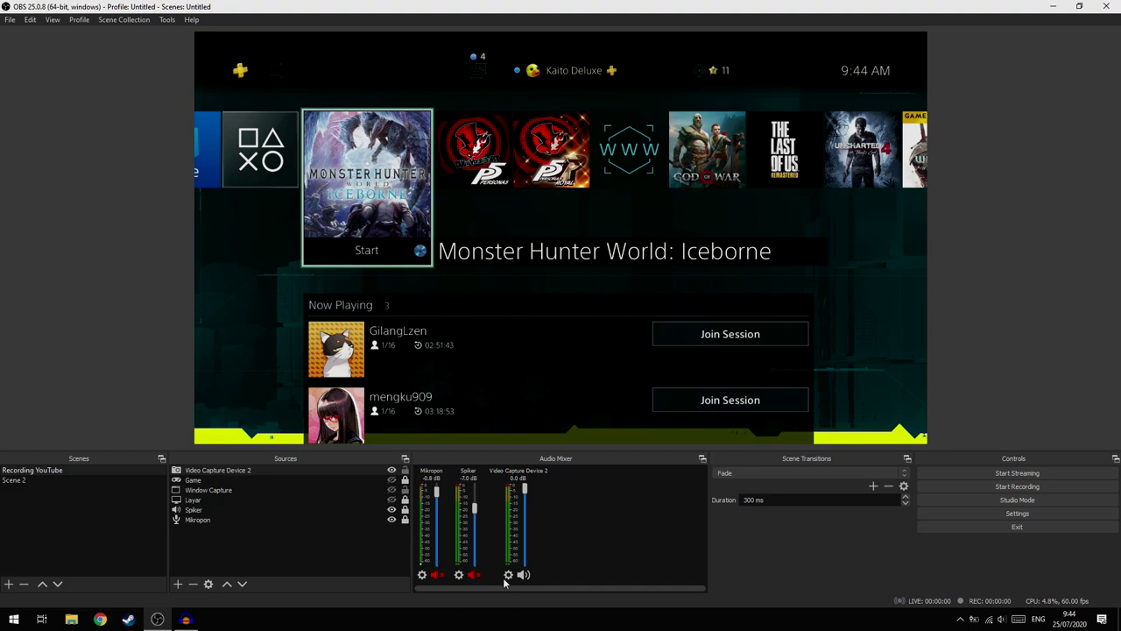
In the advanced audio properties, assign Video Capture Device 2 to track 3 only.
left_click(509, 574)
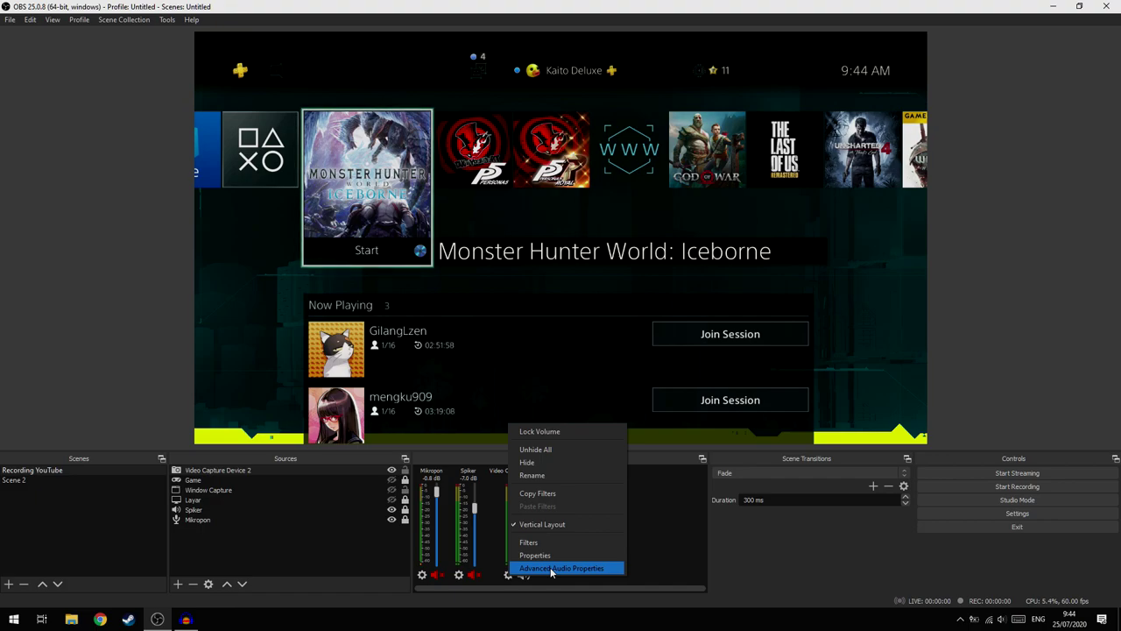
left_click(552, 569)
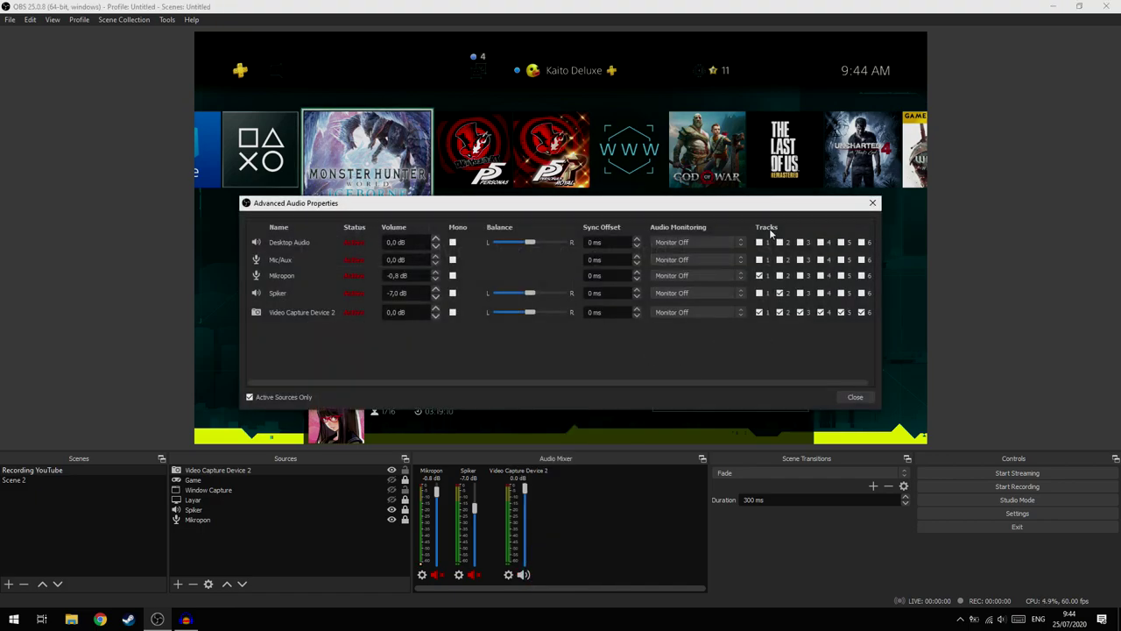
left_click(758, 312)
left_click(780, 313)
left_click(780, 313)
left_click(779, 313)
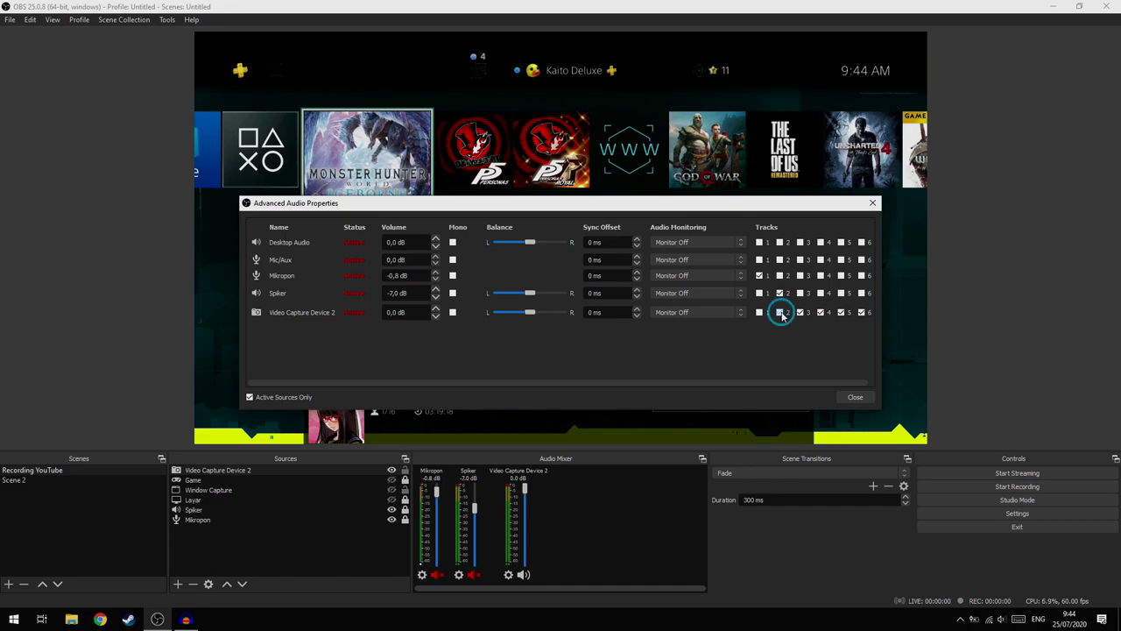
left_click(800, 313)
left_click(839, 313)
Set Video Capture Device 2's audio monitoring to Monitor Only (mute output) and close the advanced audio properties.
left_click(714, 312)
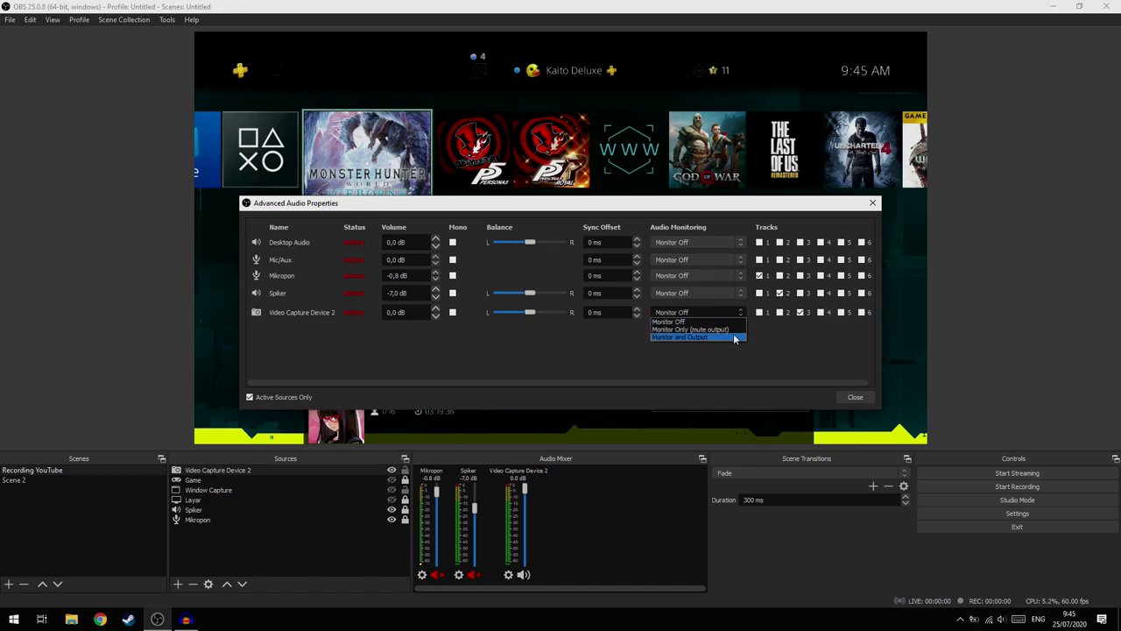
left_click(678, 330)
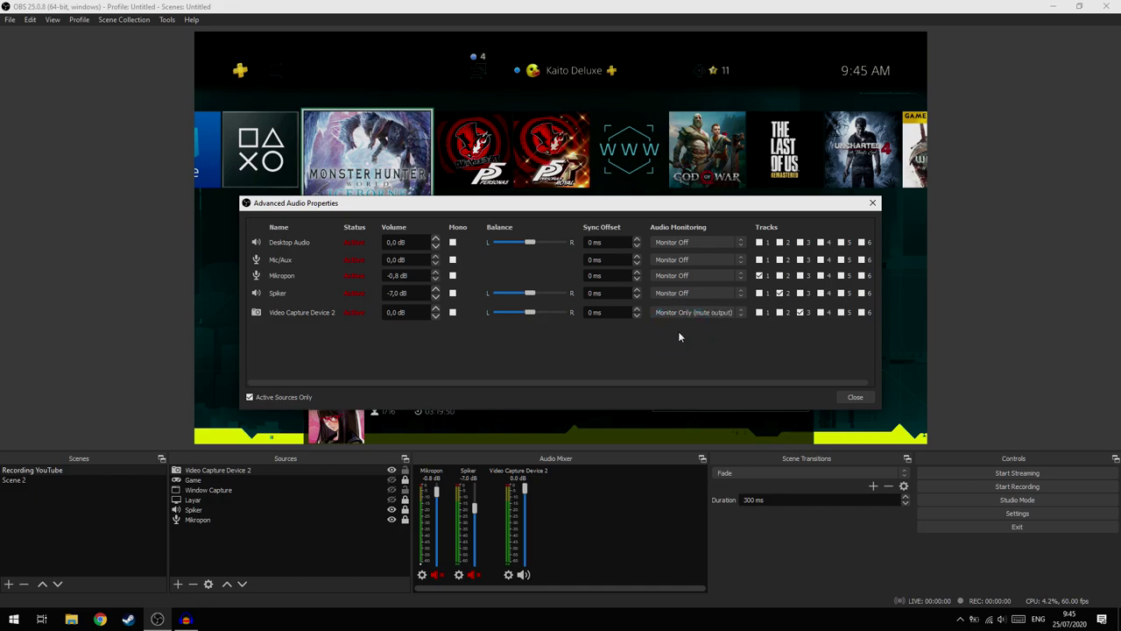
left_click(856, 397)
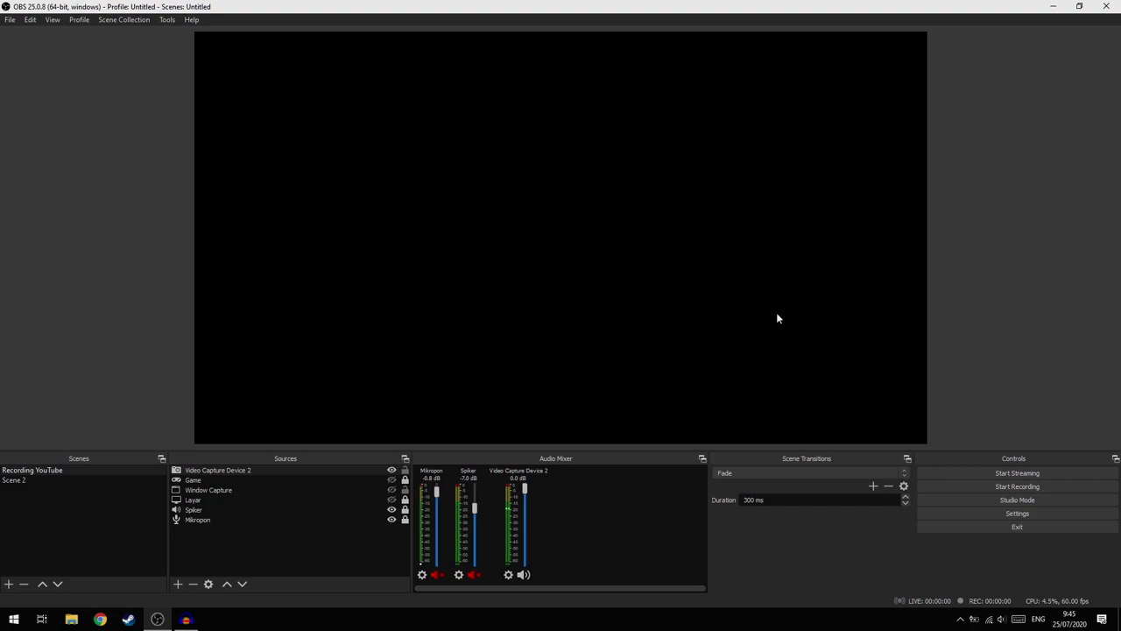
Restore the OBS window to its smaller size and remove the scene named Scene 2.
left_click(1080, 6)
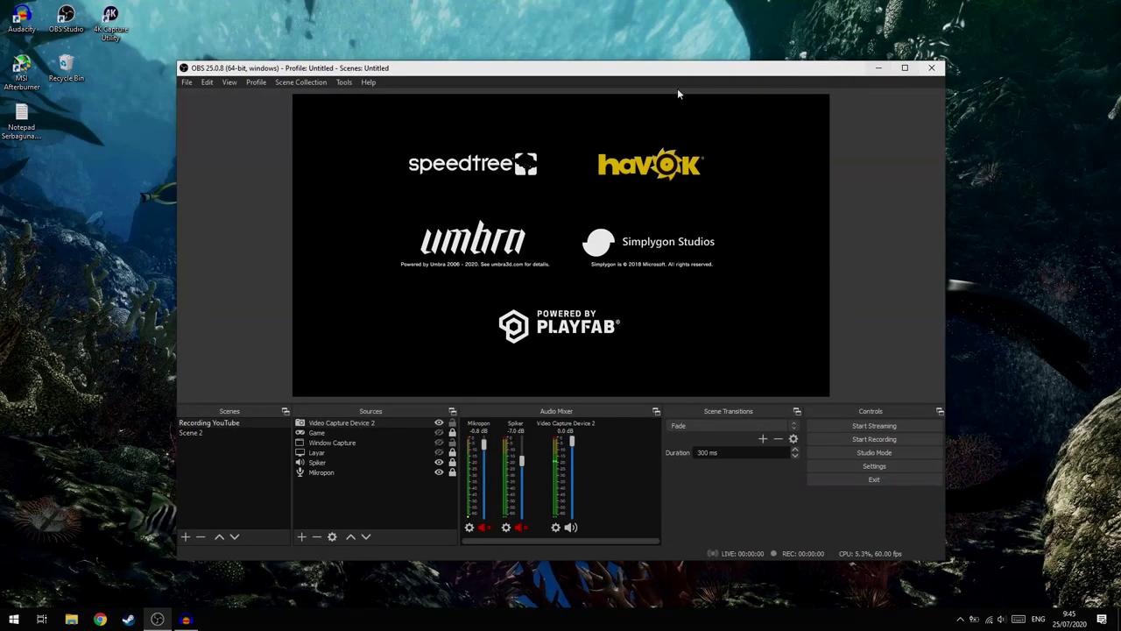
mouse_move(570, 70)
left_mouse_down()
mouse_move(552, 68)
mouse_move(570, 72)
left_mouse_up()
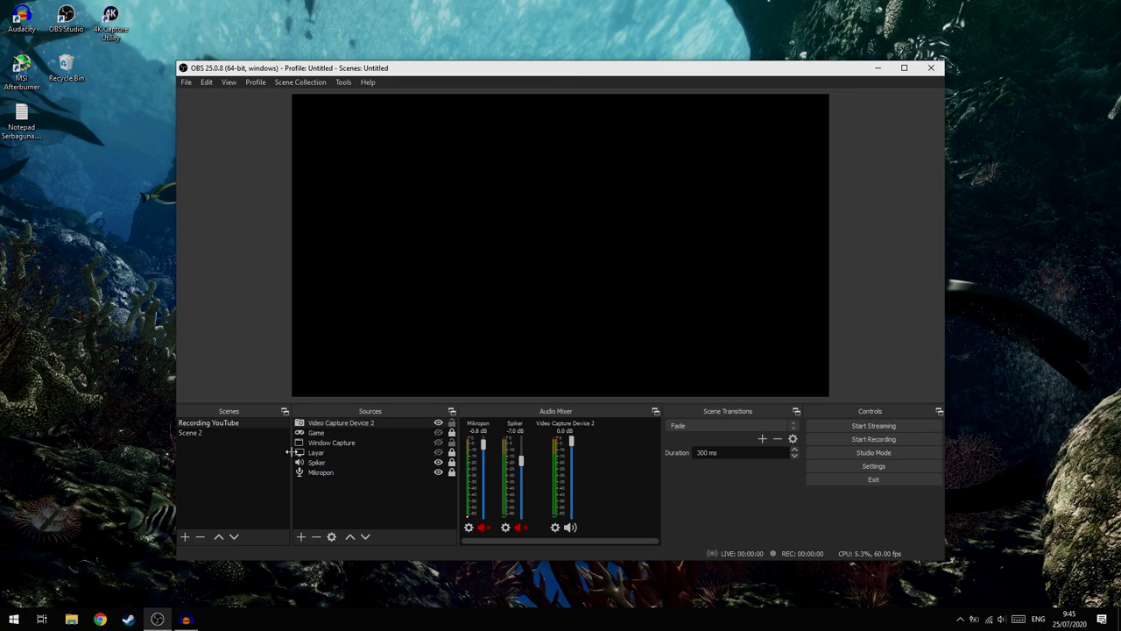
left_click(199, 432)
right_click(204, 433)
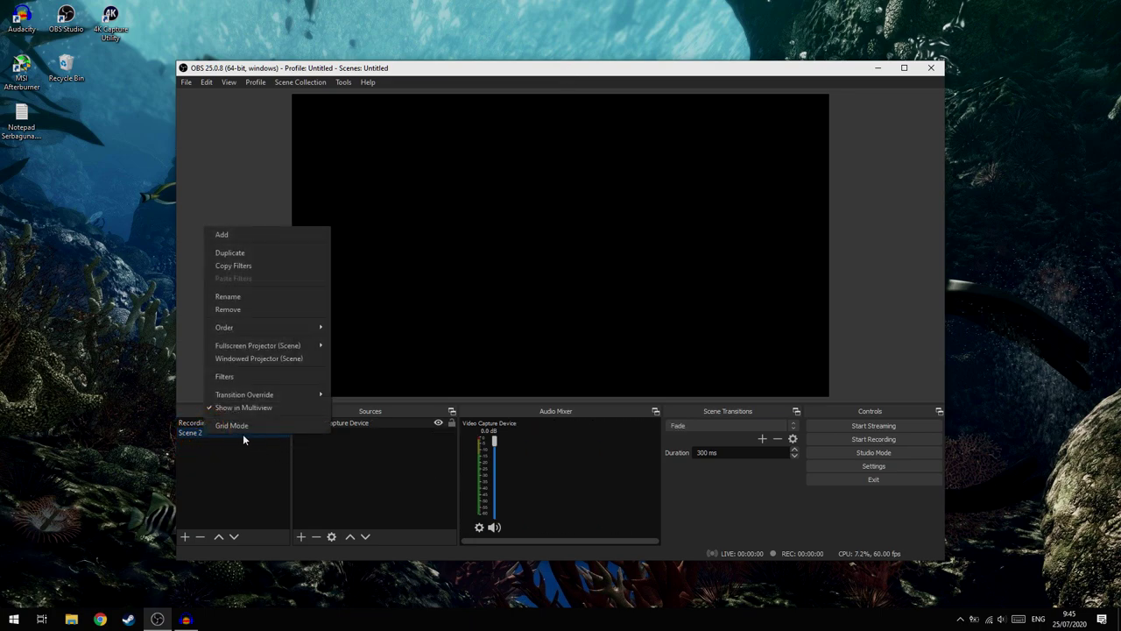
left_click(249, 309)
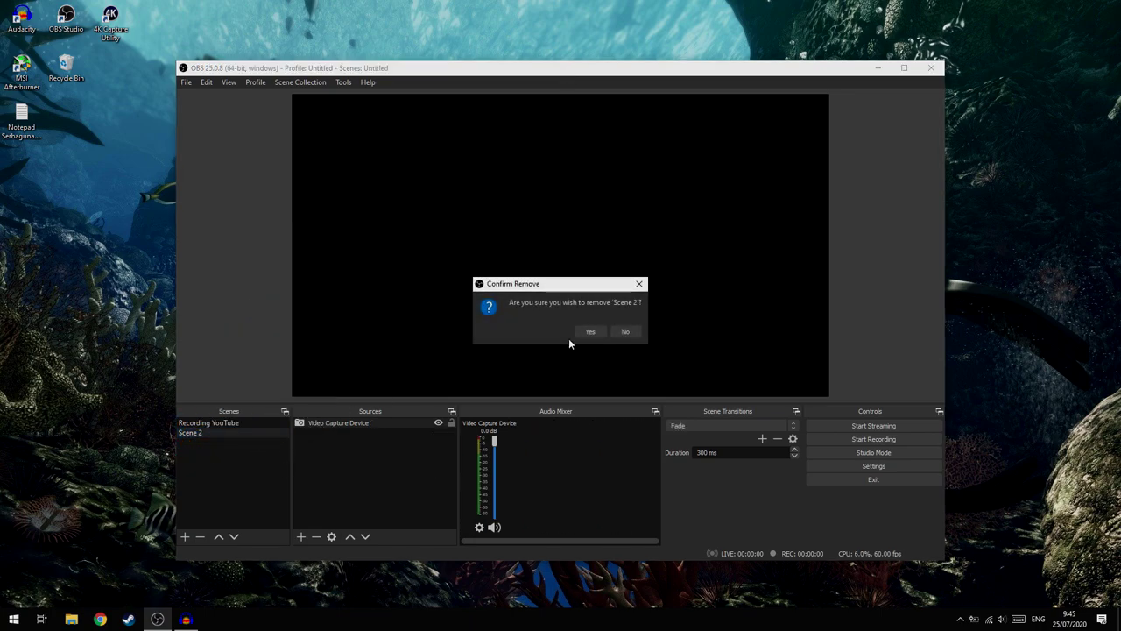
left_click(592, 331)
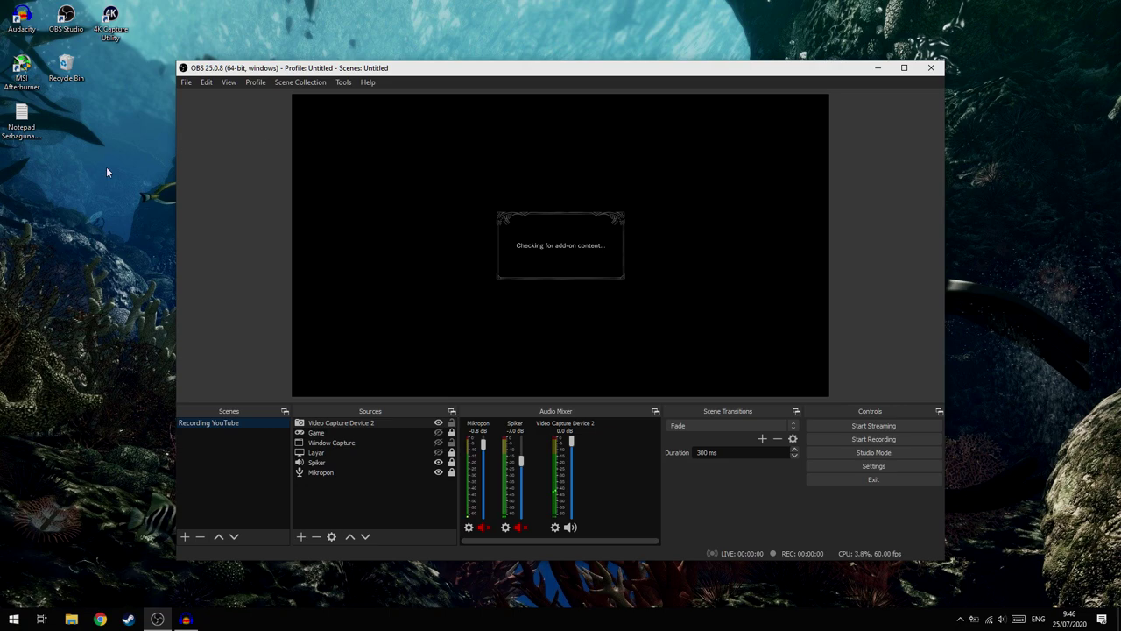
Lower the volume of Video Capture Device 2 to about -19.3 dB in the audio mixer.
right_click(554, 212)
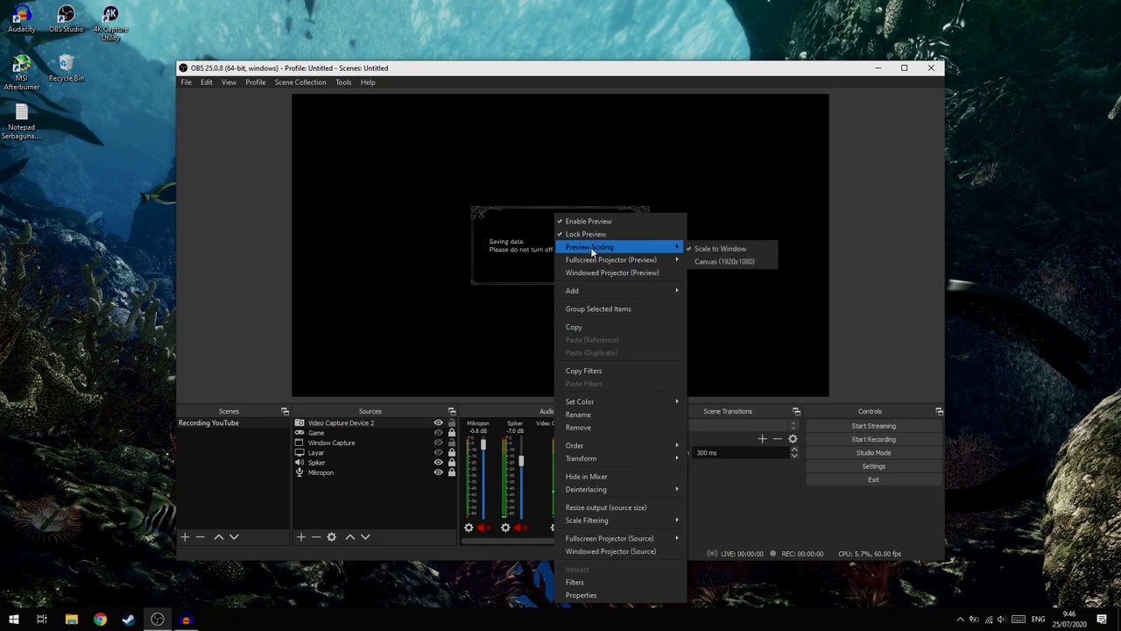
mouse_move(628, 261)
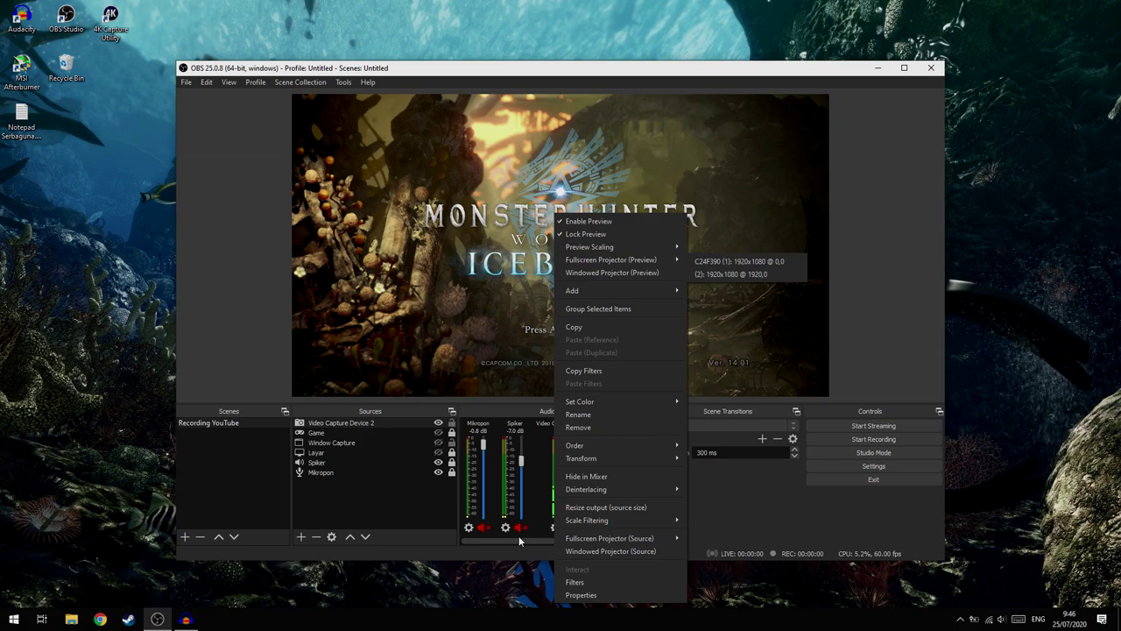
left_click(740, 524)
left_click_drag(578, 460, 592, 479)
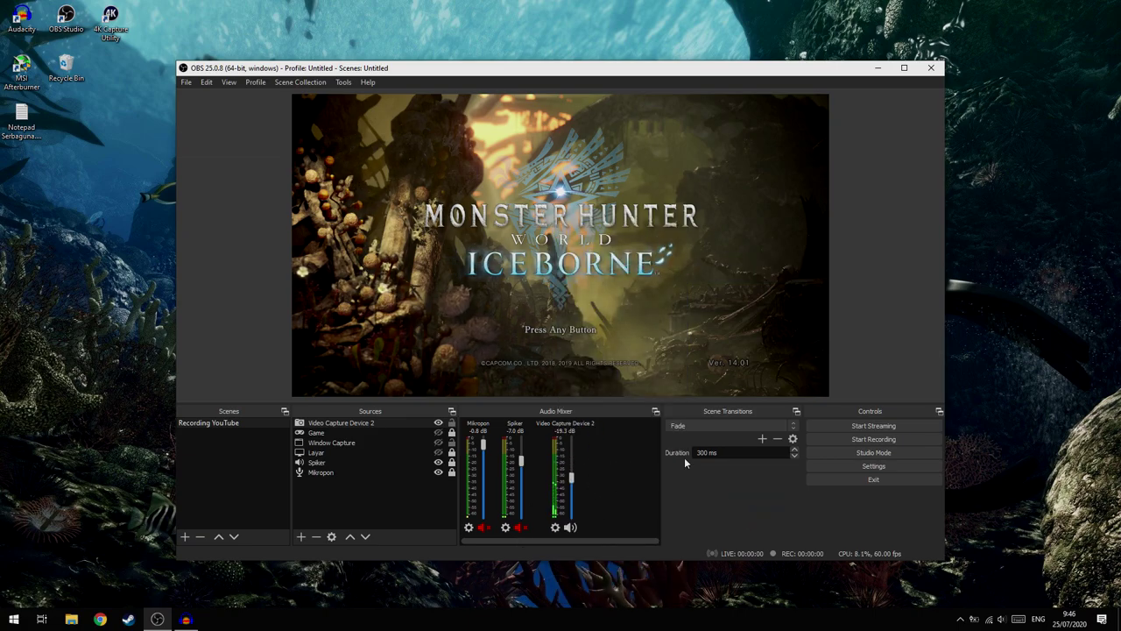
Open the preview as a fullscreen projector on the monitor that shows the OBS window.
right_click(549, 233)
mouse_move(597, 281)
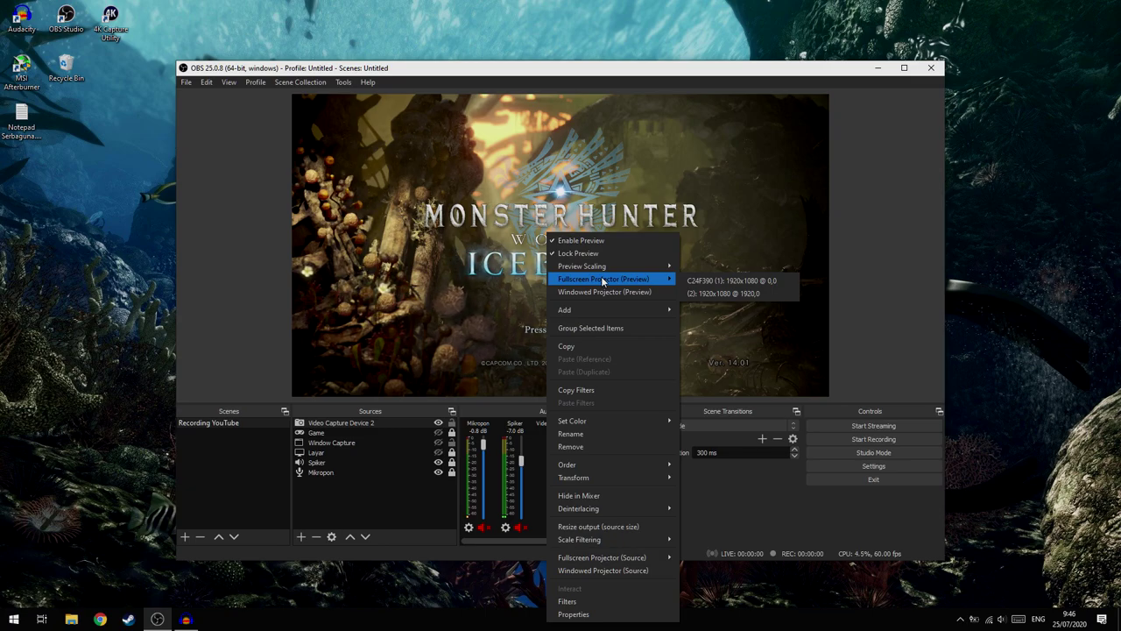
left_click(734, 293)
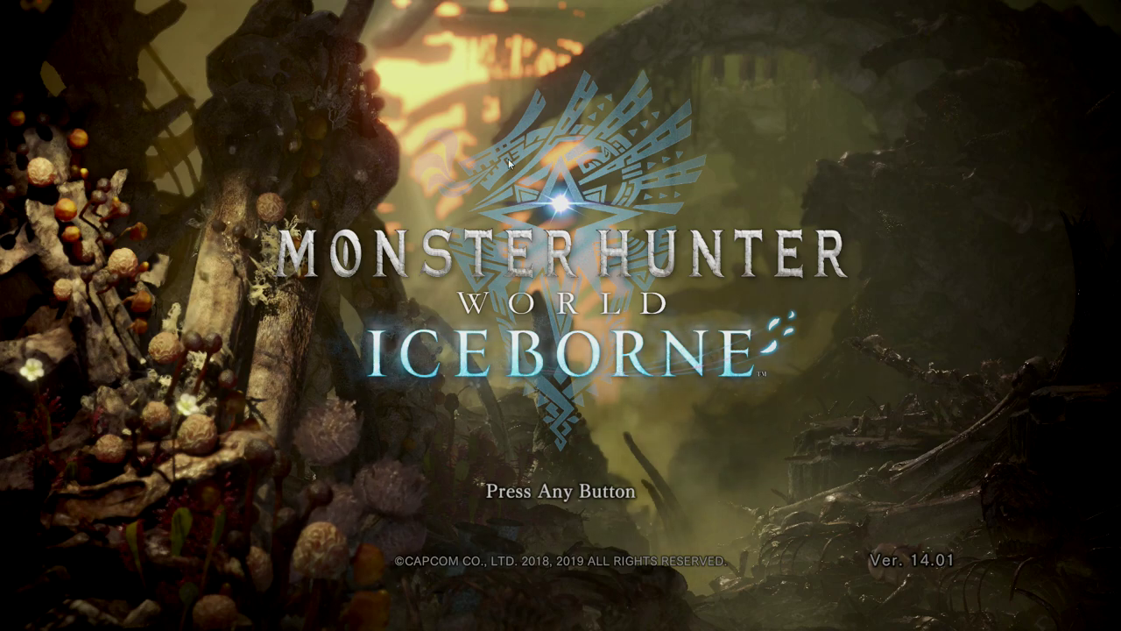
Switch the fullscreen preview projector to windowed mode and maximize its window.
right_click(495, 272)
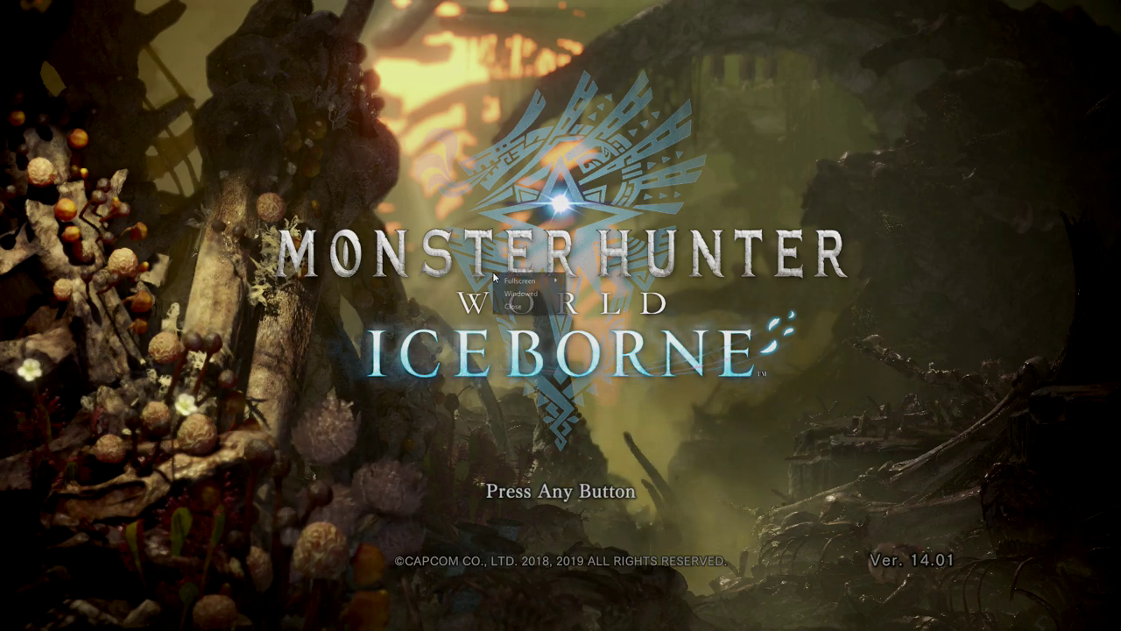
left_click(521, 294)
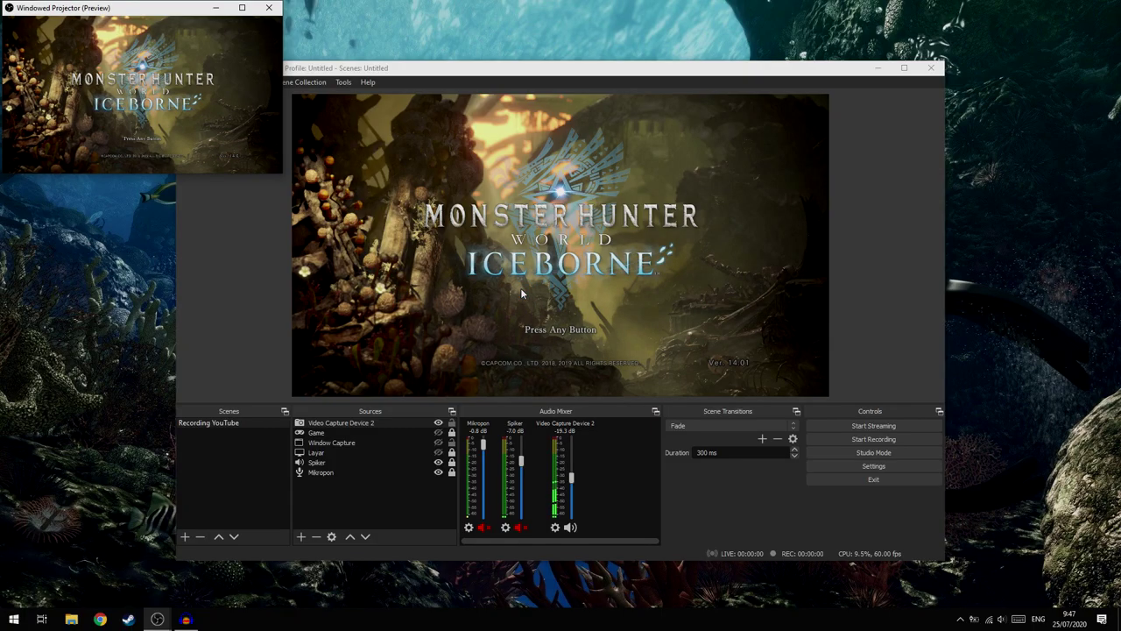
left_click(242, 7)
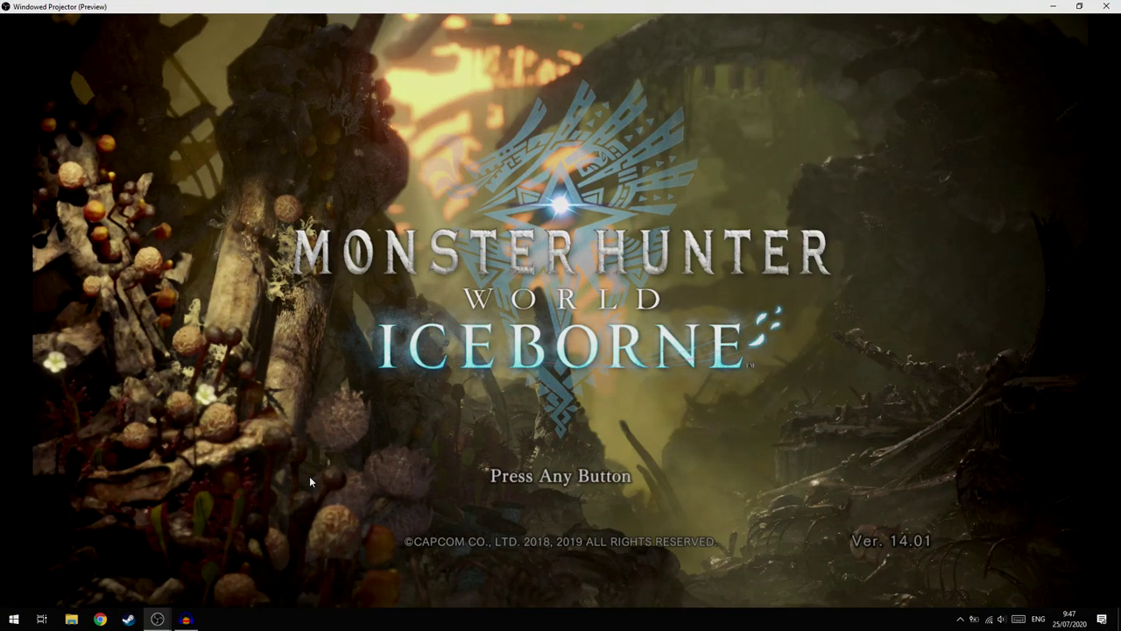